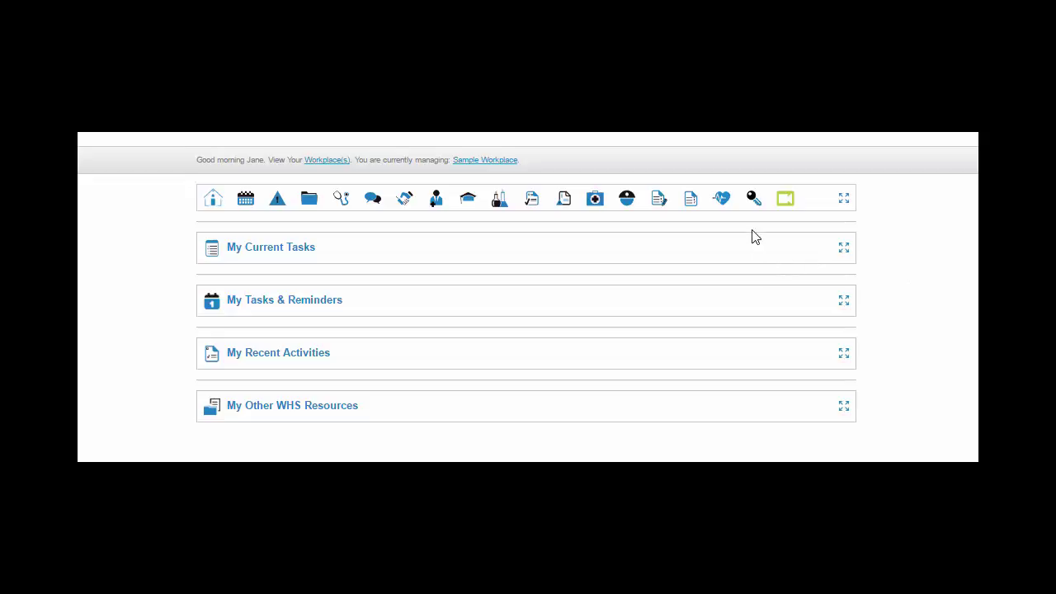
Open the User Management module and view its help text, then collapse the help
left_click(753, 204)
left_click(753, 199)
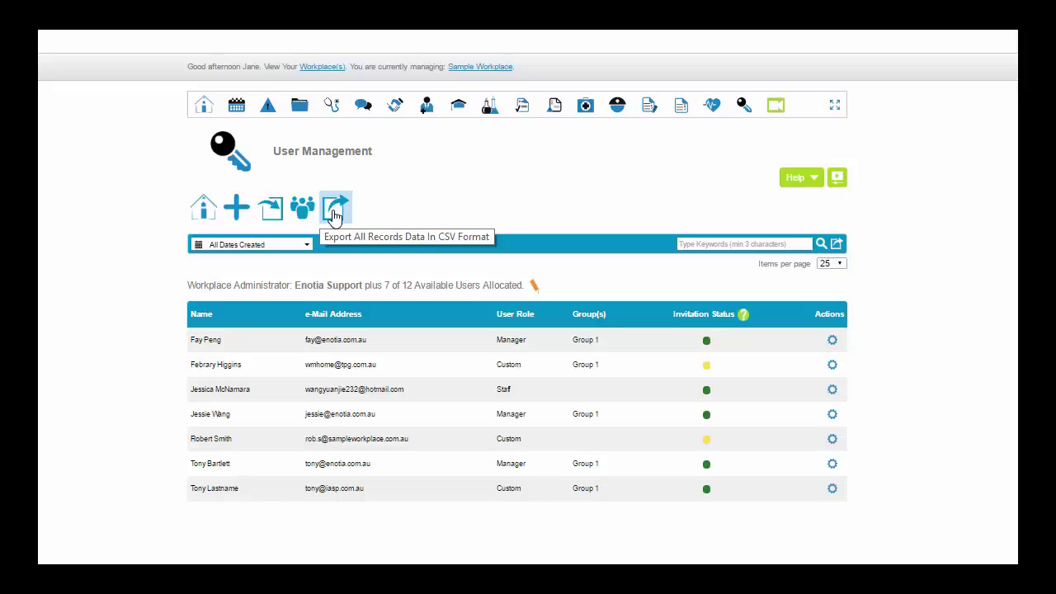
left_click(812, 180)
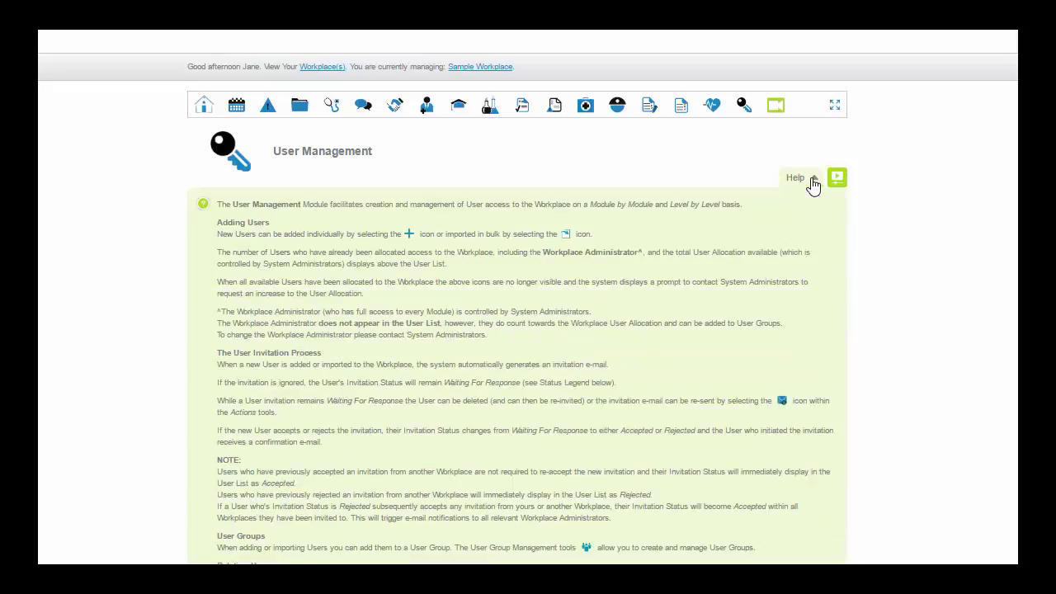
left_click(813, 182)
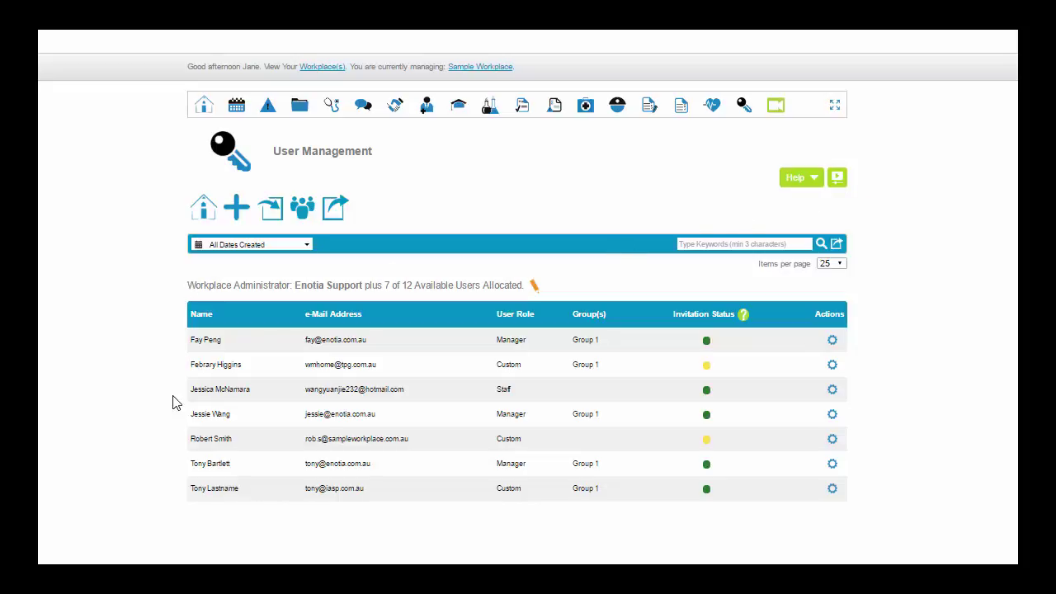
left_click(306, 245)
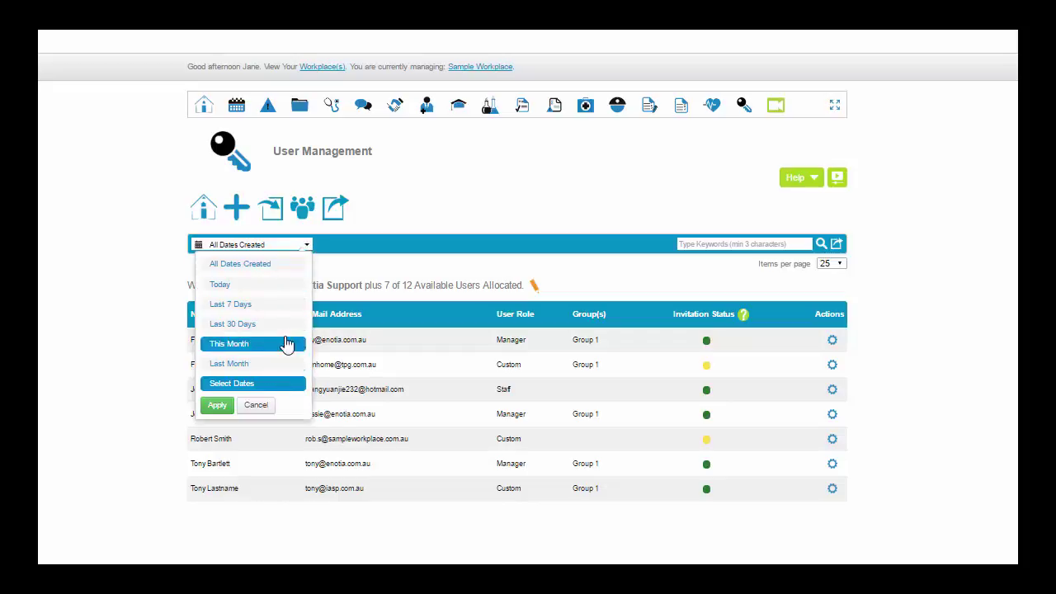
left_click(704, 244)
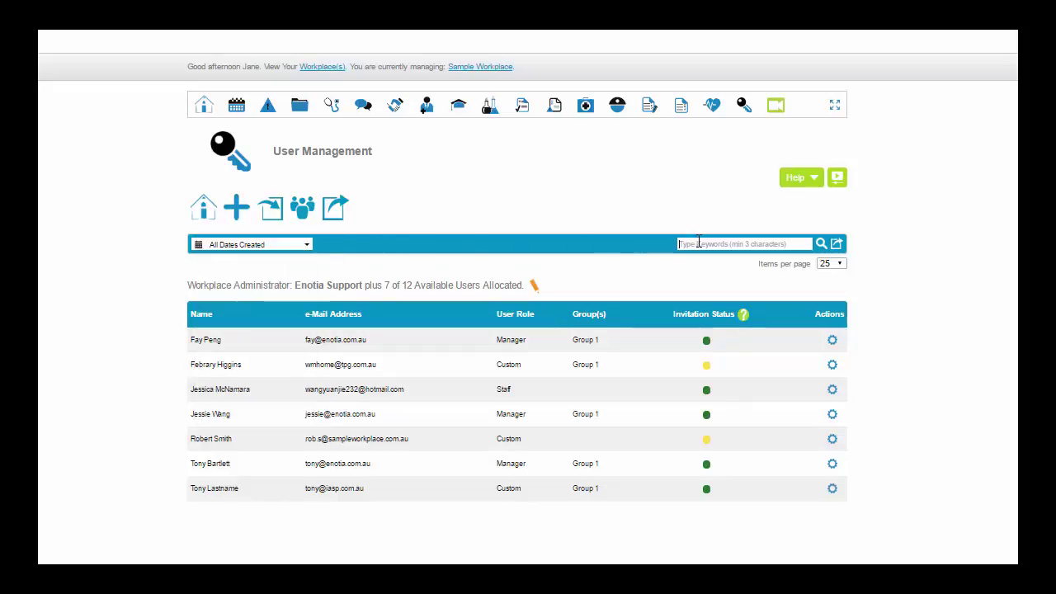
Export the user list with every field included except Invitation Status
left_click(838, 245)
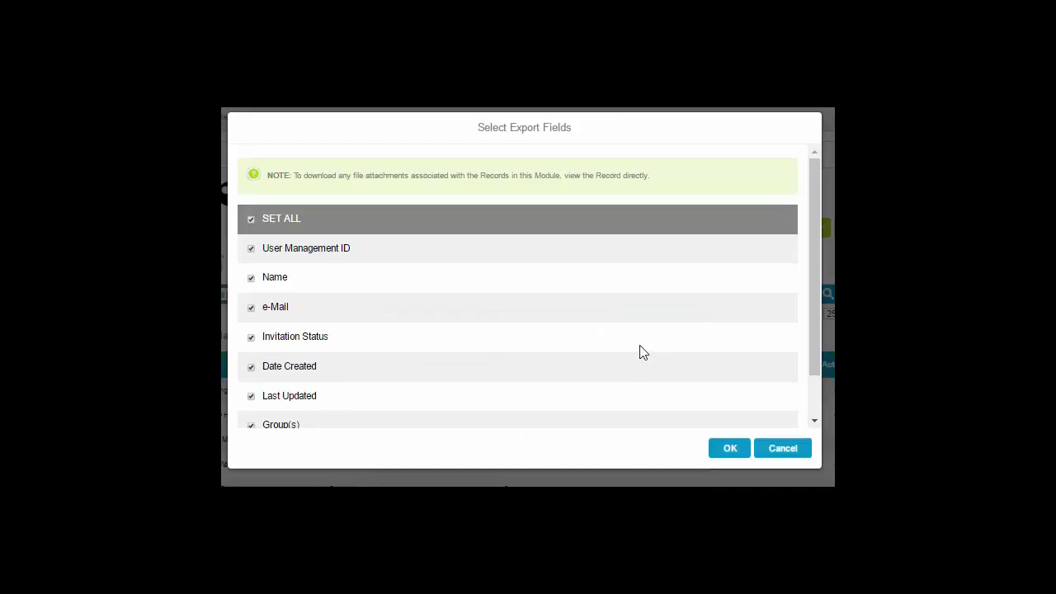
scroll(641, 353, "down", 1)
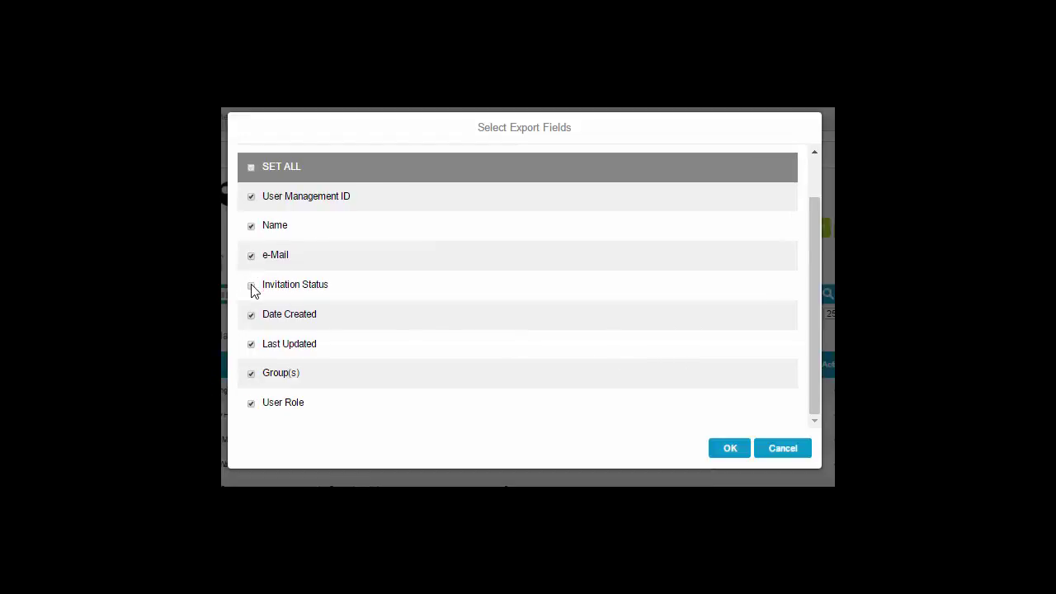
left_click(730, 448)
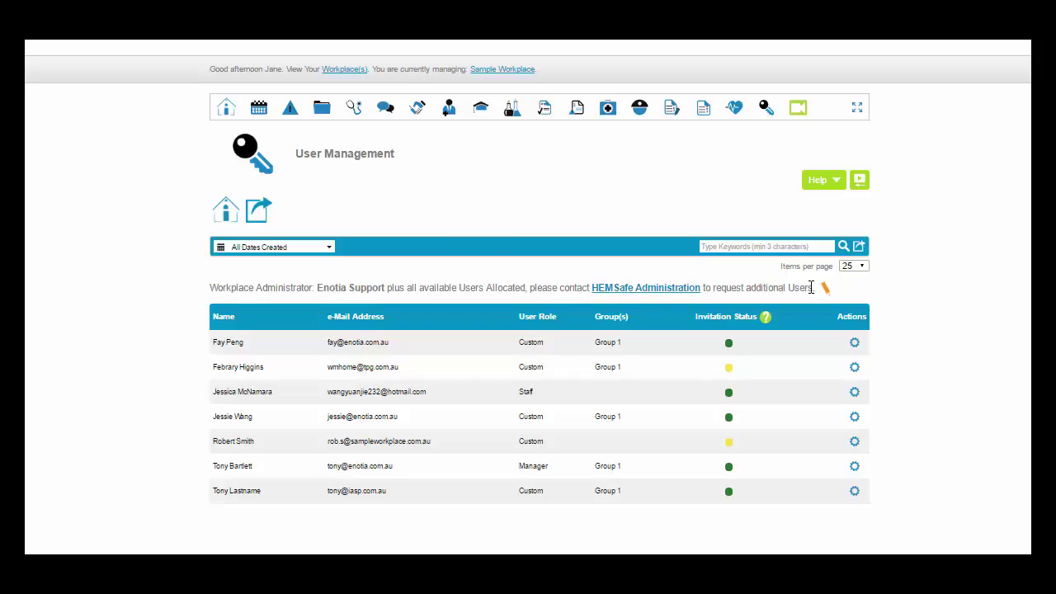
Check which actions are available for several different users in the user list
left_click(854, 342)
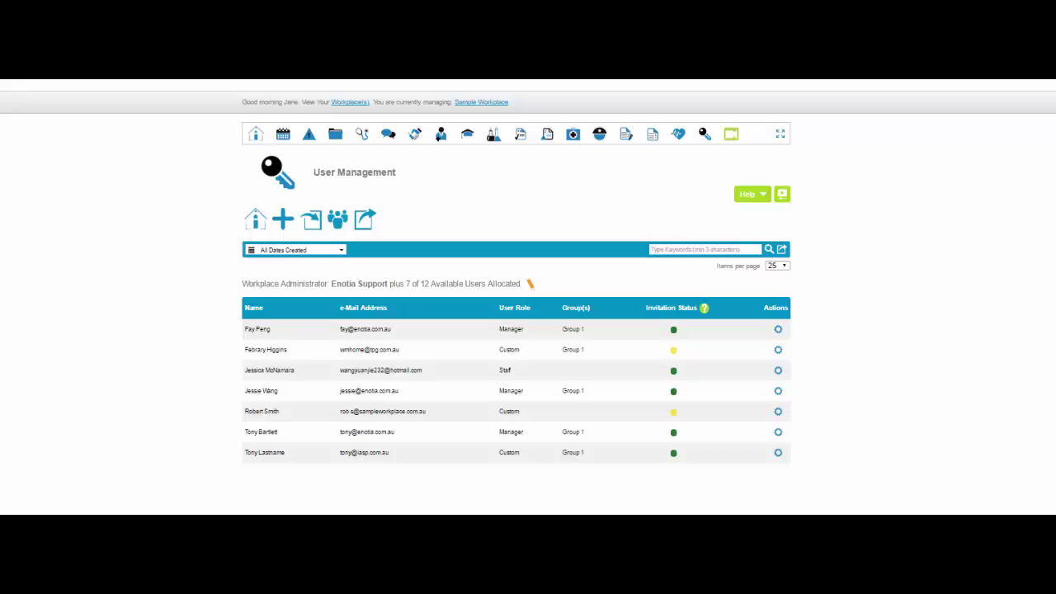
left_click(778, 332)
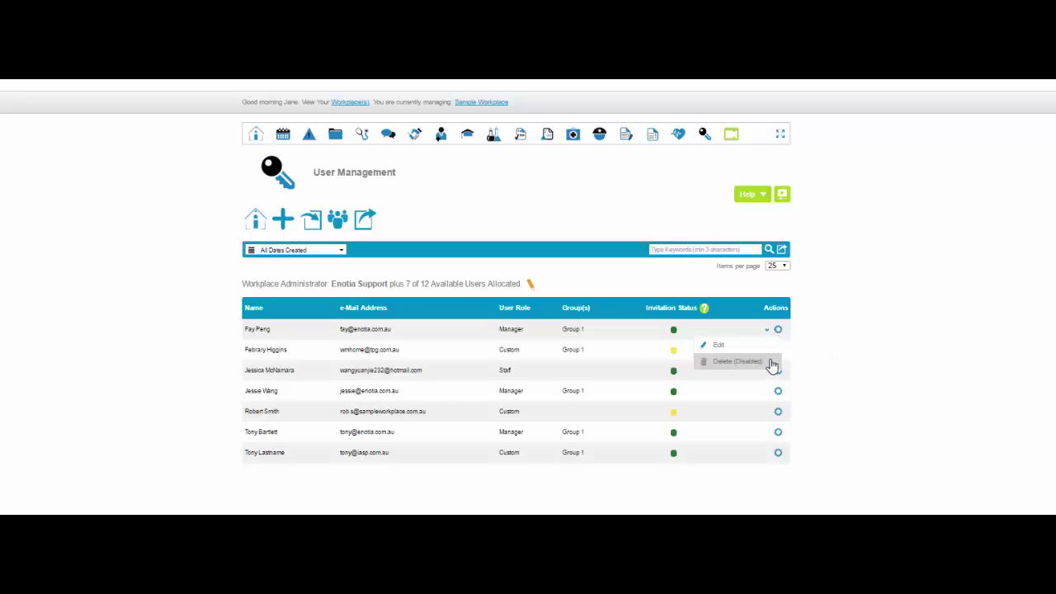
left_click(818, 368)
left_click(779, 371)
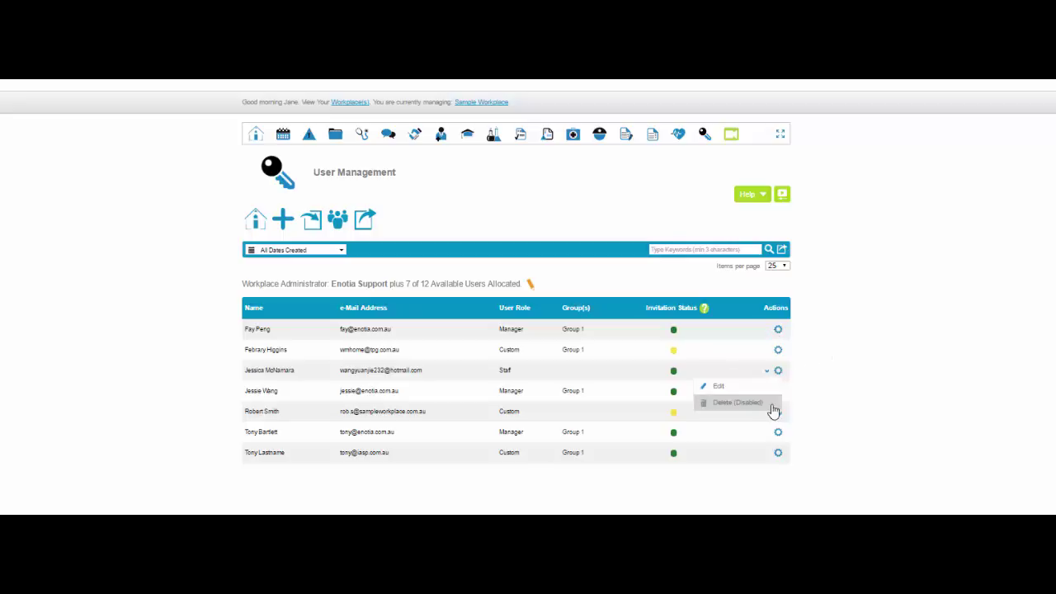
left_click(817, 412)
left_click(779, 432)
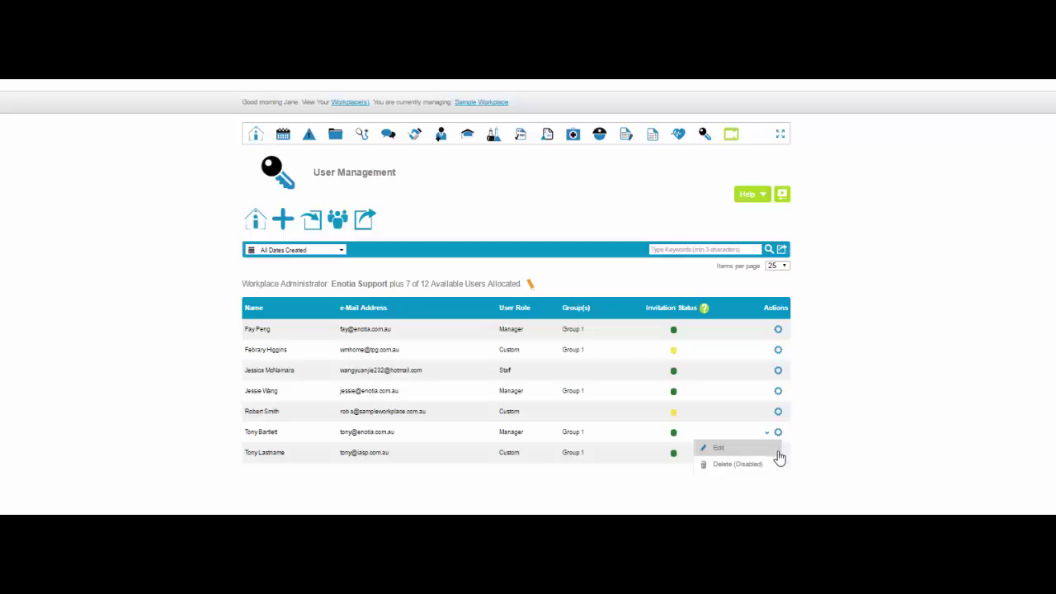
left_click(823, 457)
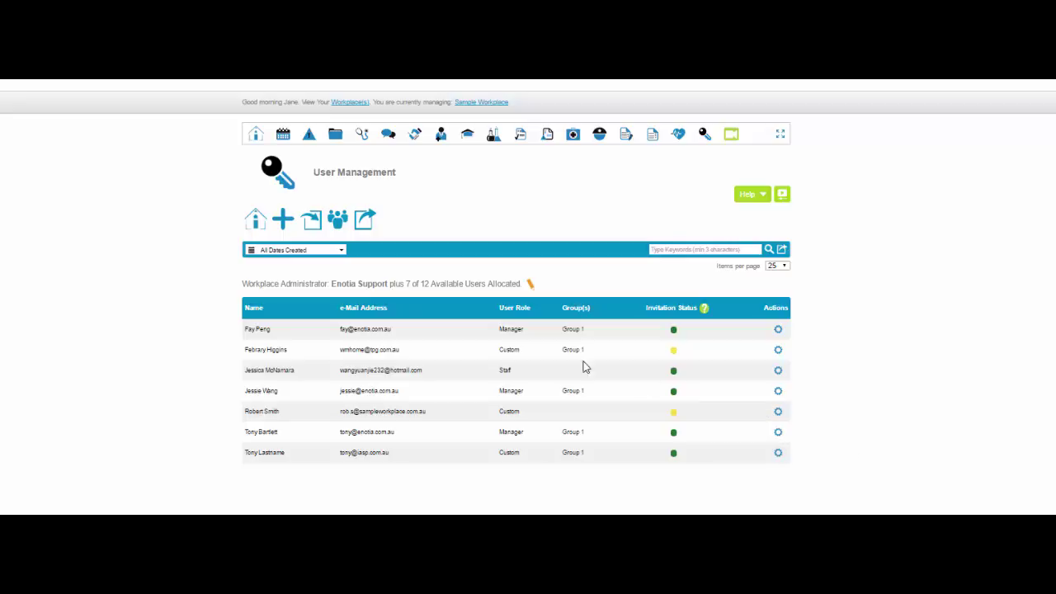
Start a new user access invitation and assign the invited user to Group 1
left_click(283, 231)
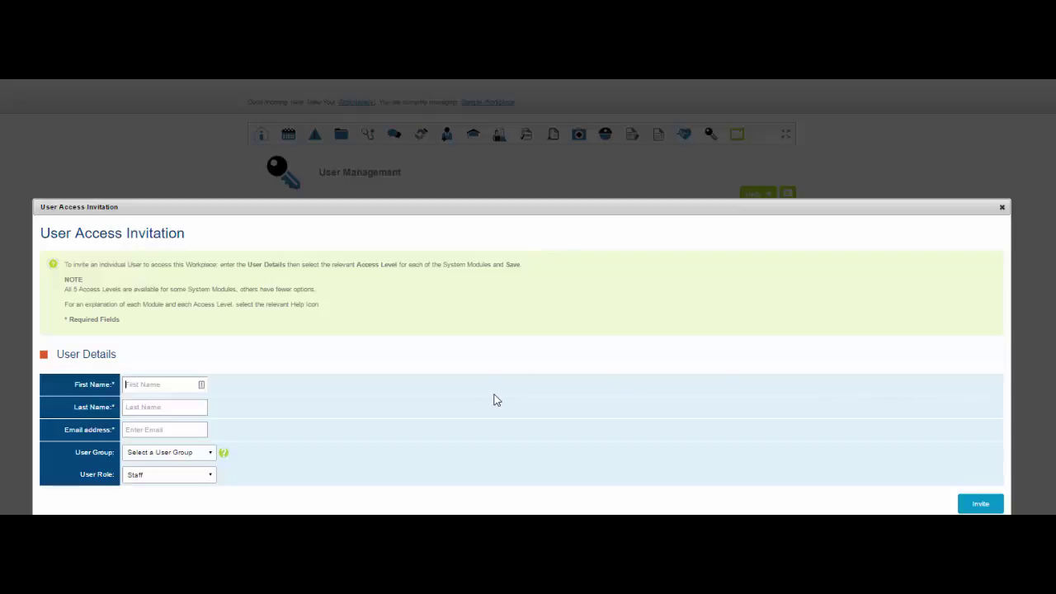
left_click(132, 406)
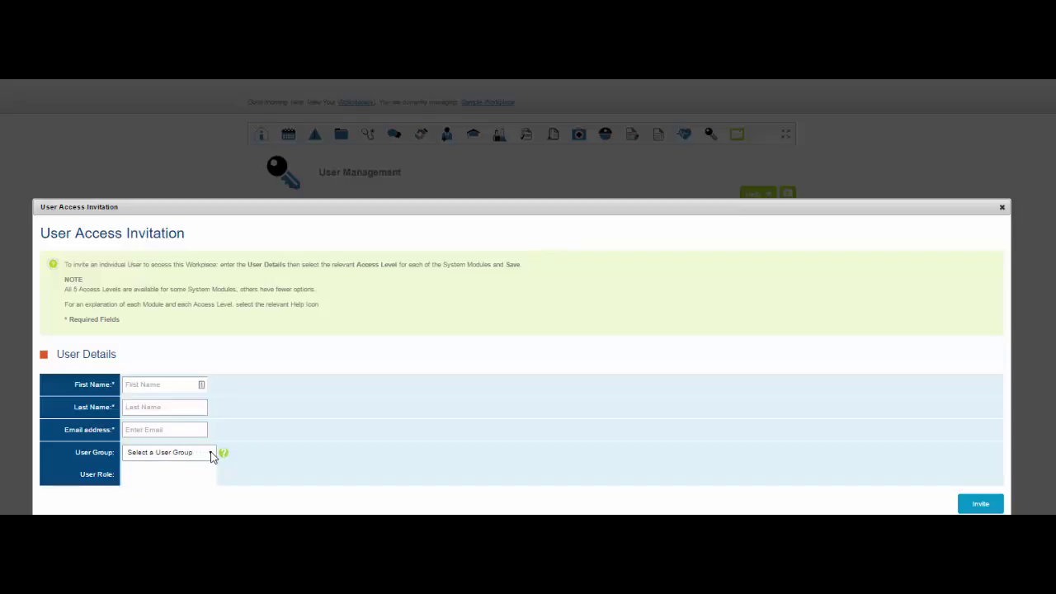
left_click(211, 456)
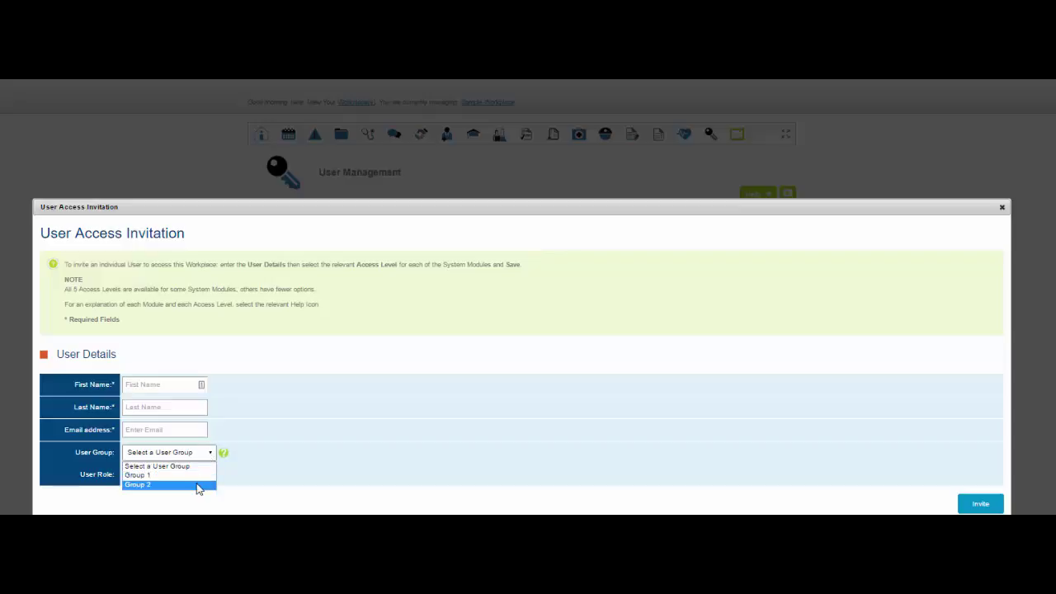
left_click(165, 475)
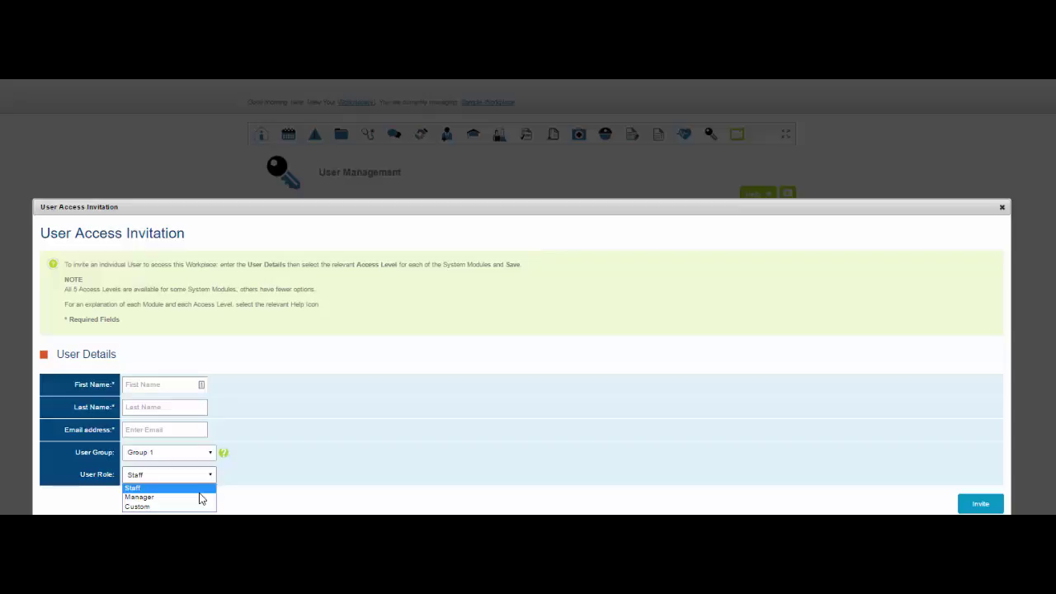
Set the invited user's role to Custom
left_click(198, 494)
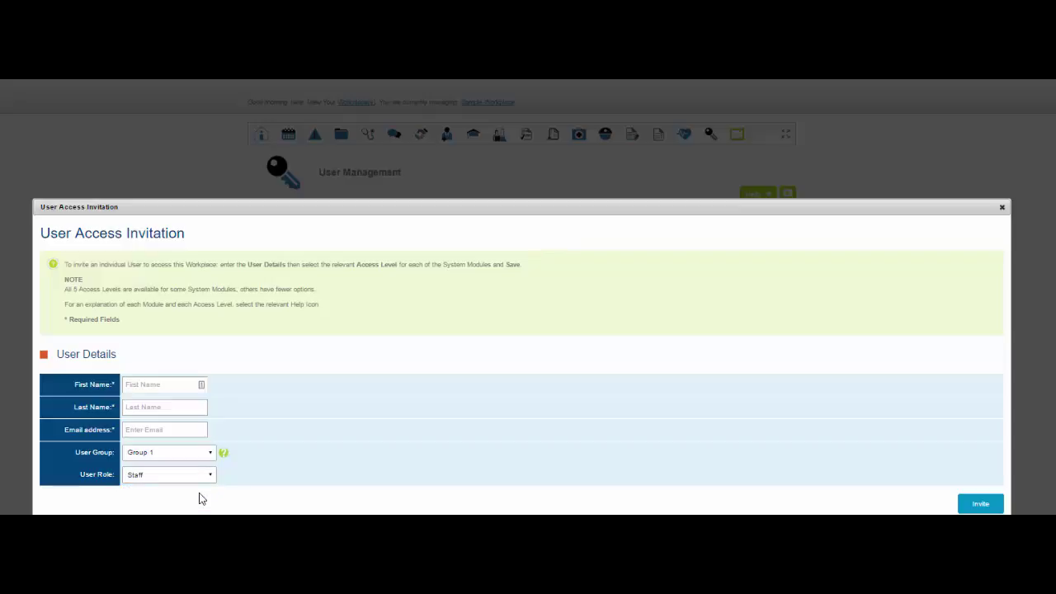
left_click(208, 478)
left_click(208, 495)
left_click(210, 476)
left_click(169, 506)
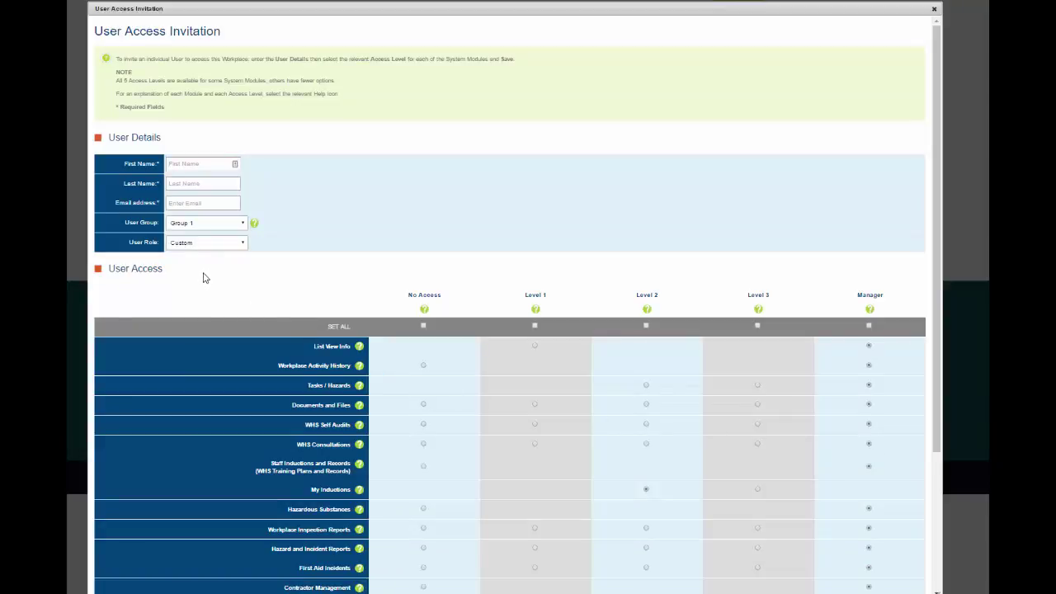
Read the help notes for the No Access and Level 2 access levels and the Documents and Files and My Inductions modules
scroll(199, 279, "down", 3)
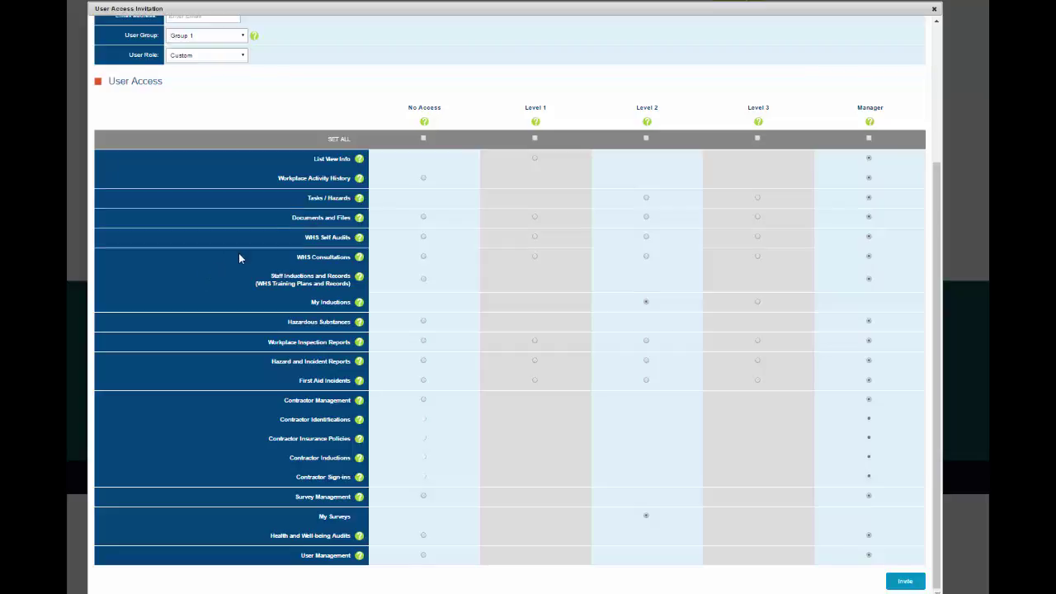
left_click(425, 124)
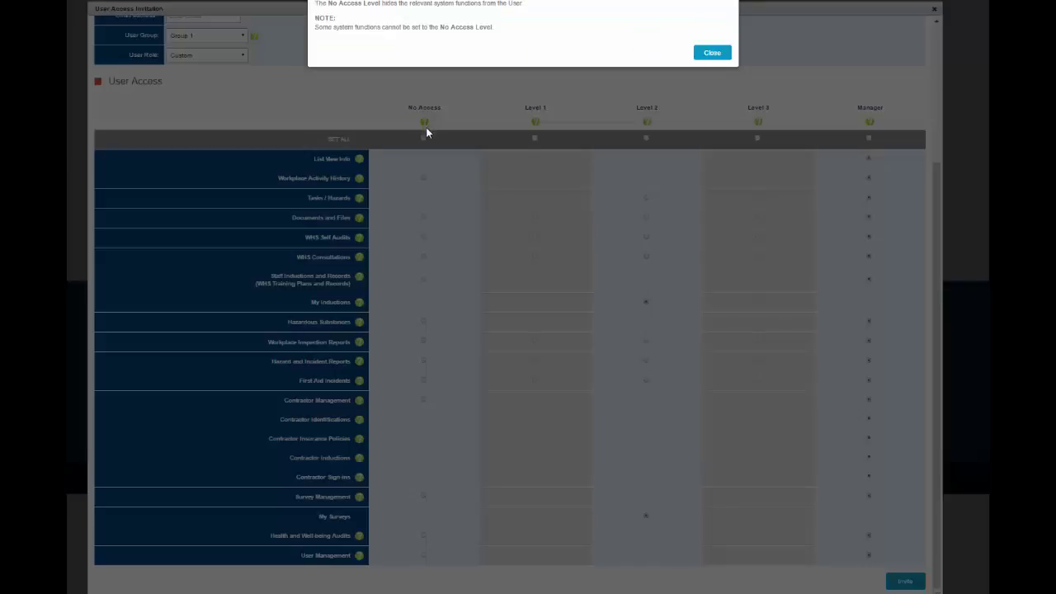
left_click(712, 54)
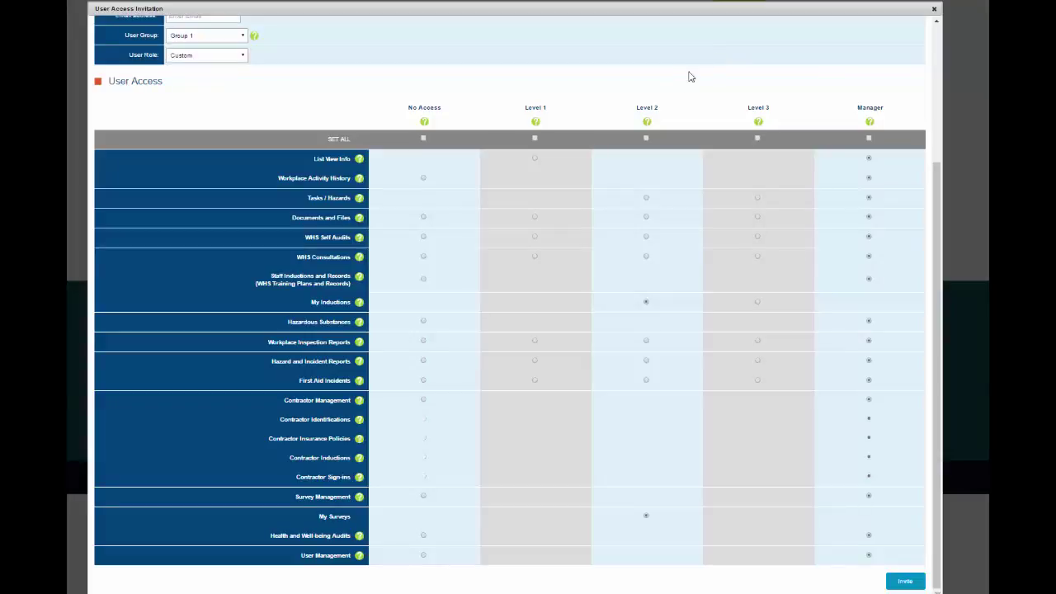
left_click(647, 122)
left_click(701, 69)
left_click(360, 219)
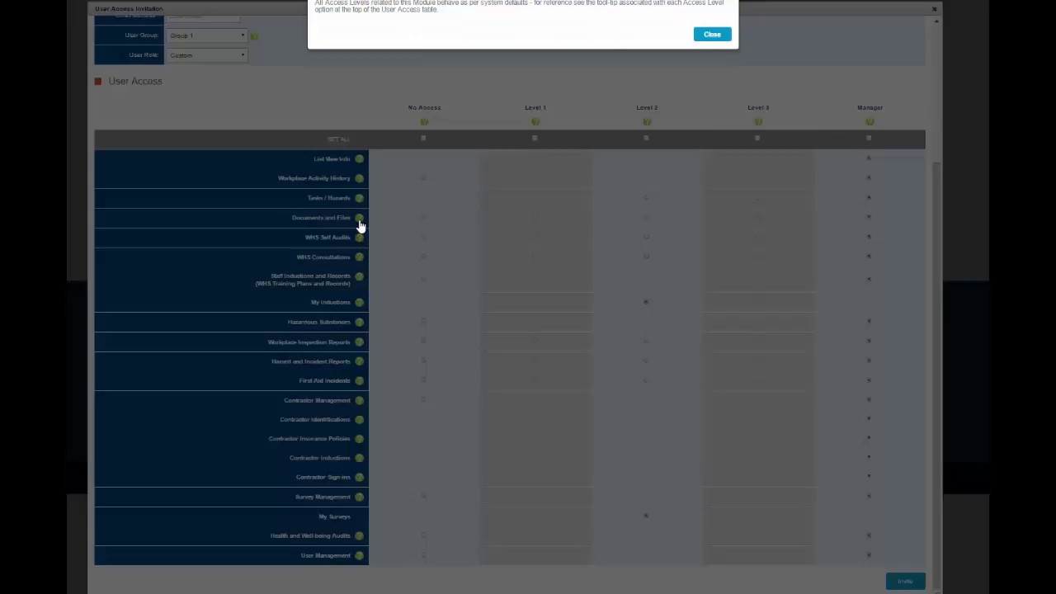
left_click(708, 38)
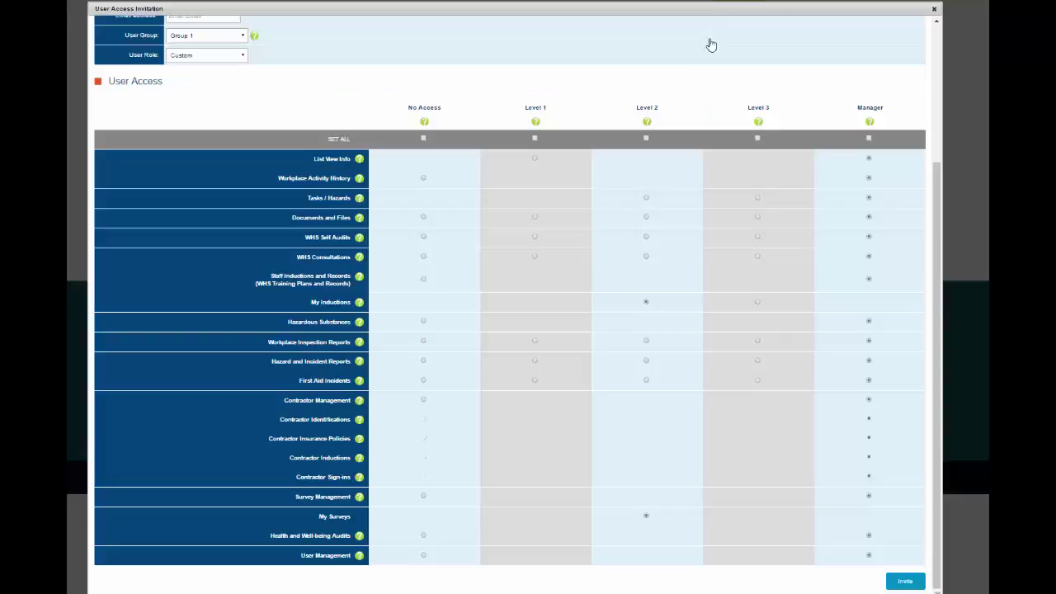
left_click(359, 303)
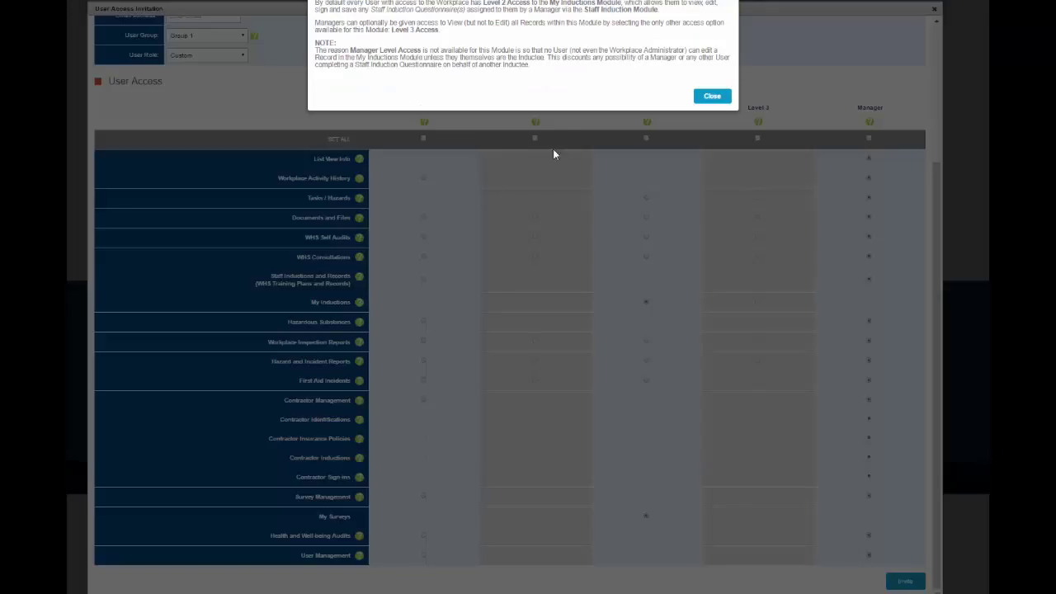
left_click(709, 97)
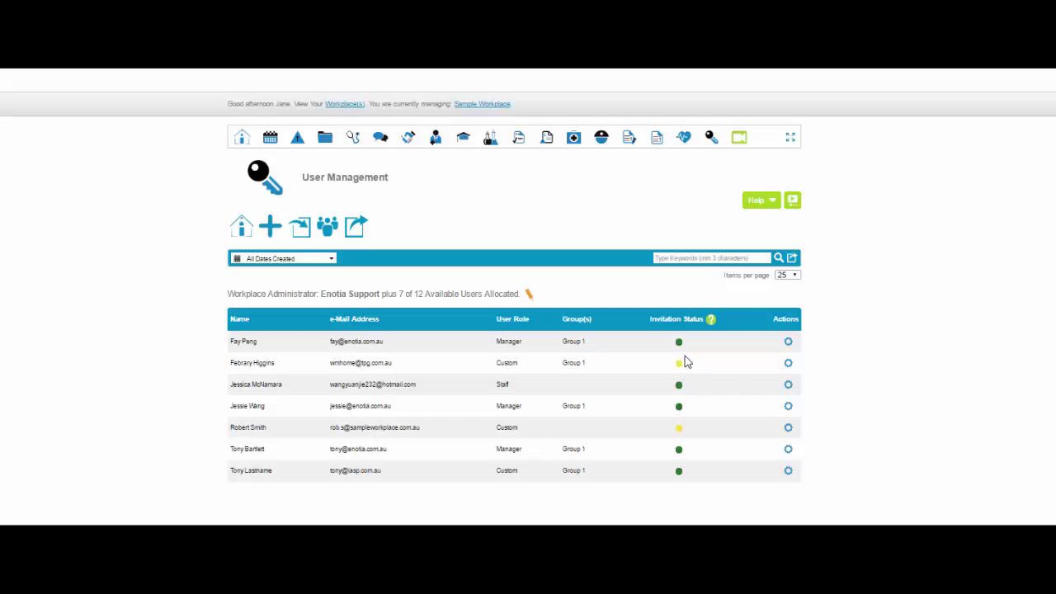
View the invitation status legend and re-send the invitation to the pending Custom user in Group 1
left_click(711, 320)
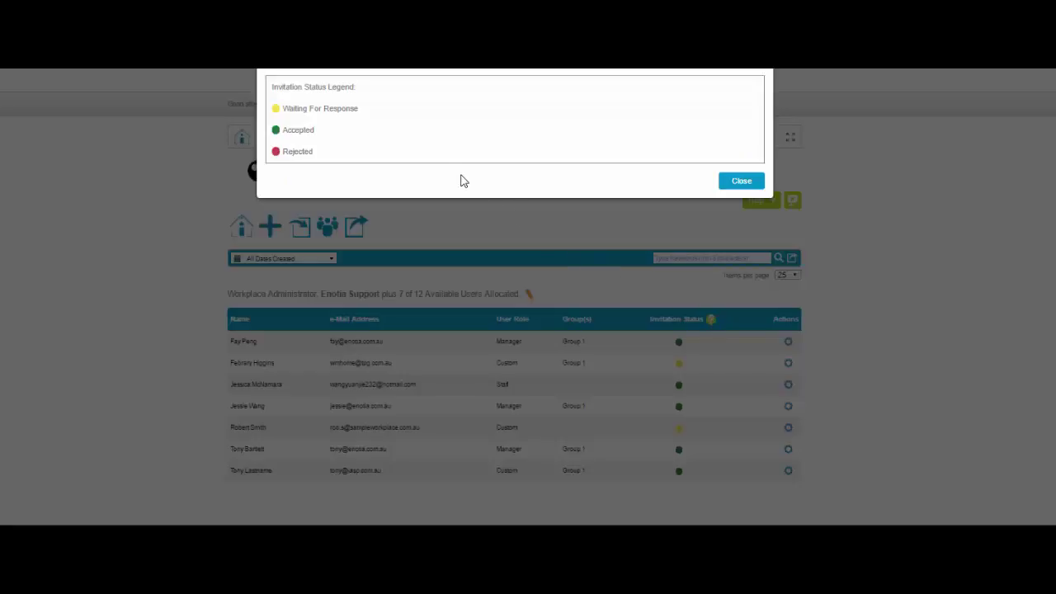
left_click(723, 182)
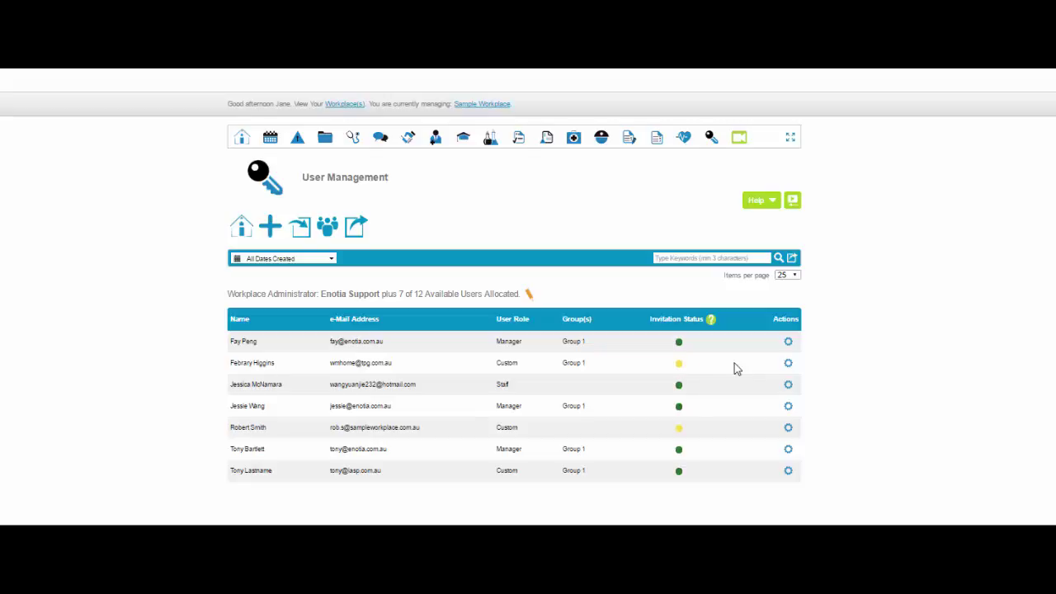
left_click(788, 364)
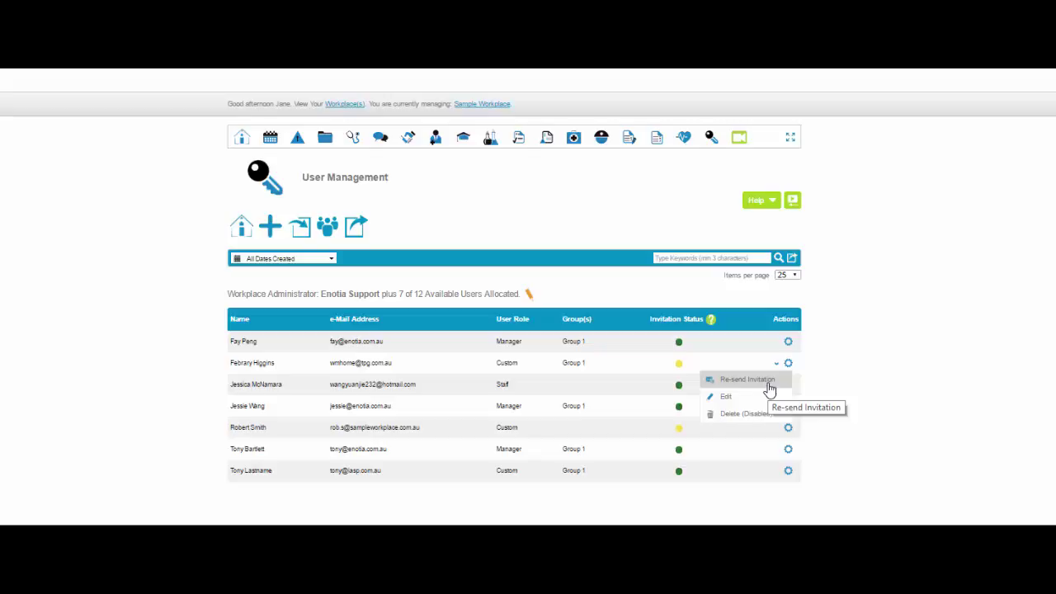
left_click(769, 386)
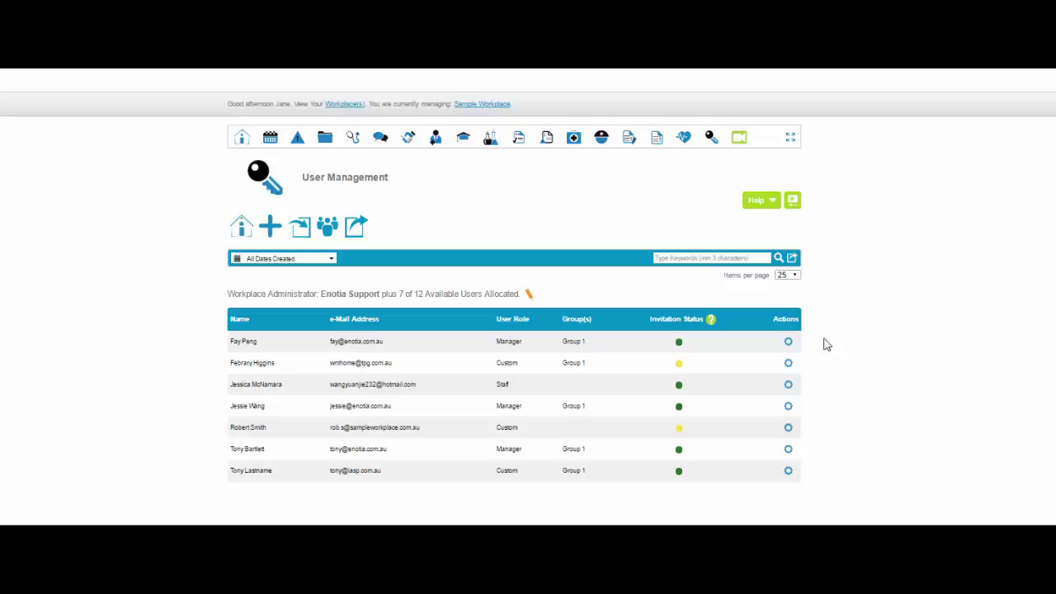
Open the bulk user import
left_click(299, 235)
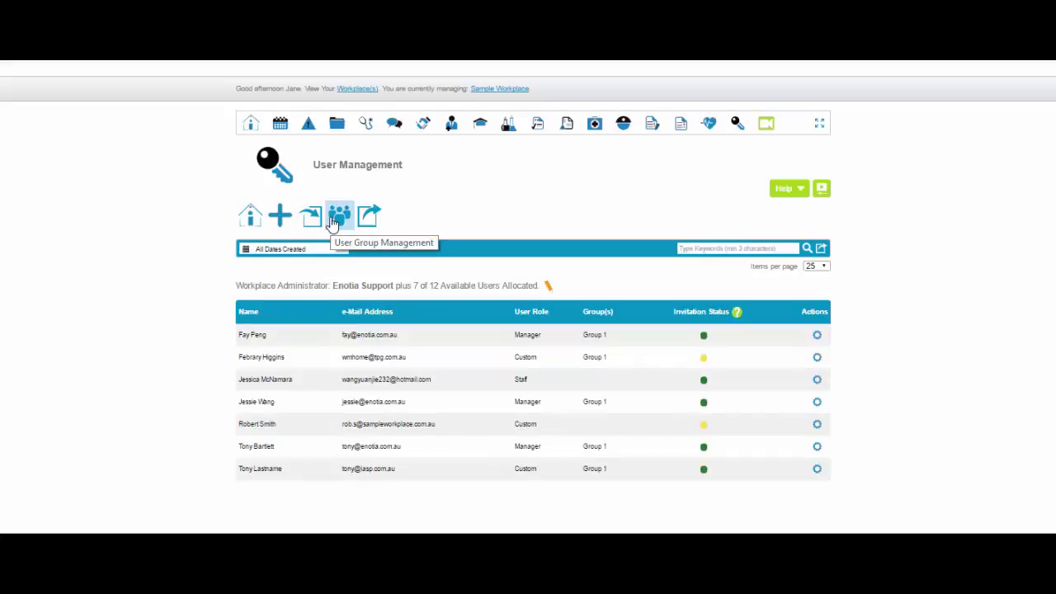
Create a new user group named "group 4" in User Group Management
left_click(339, 217)
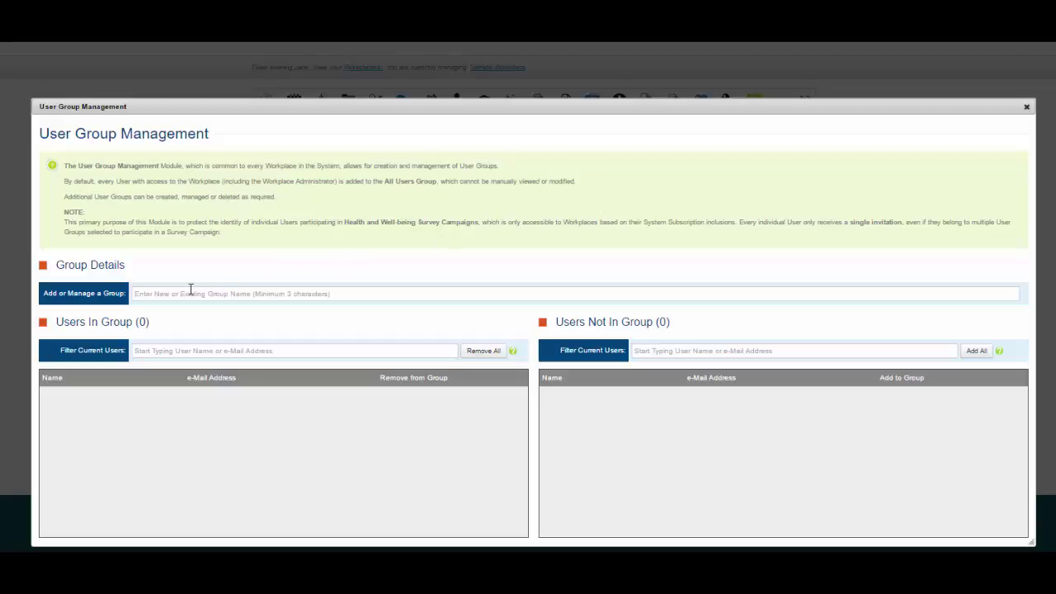
left_click(144, 294)
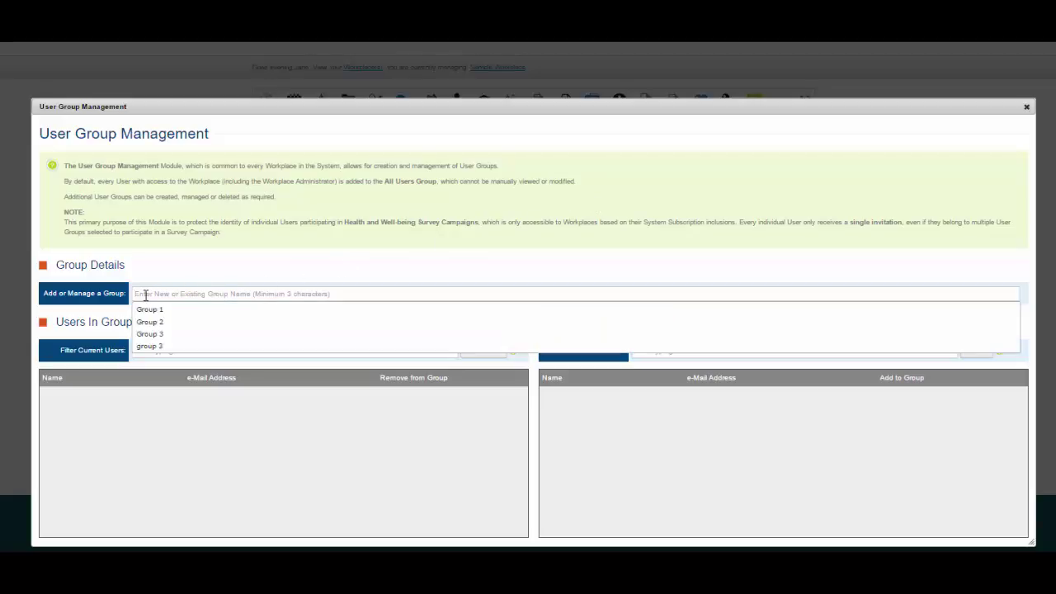
type("group")
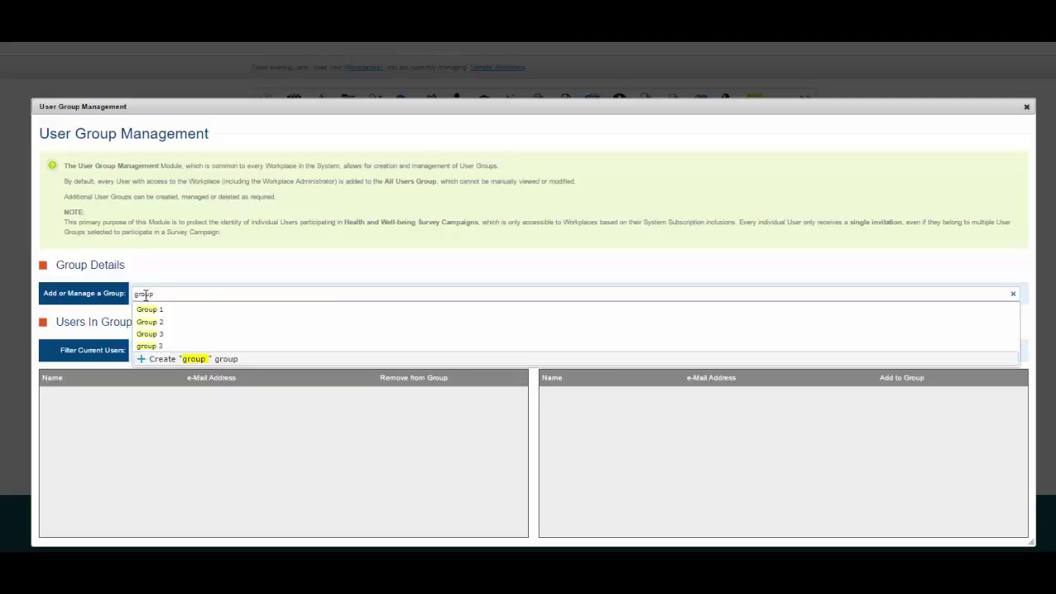
type(" 4")
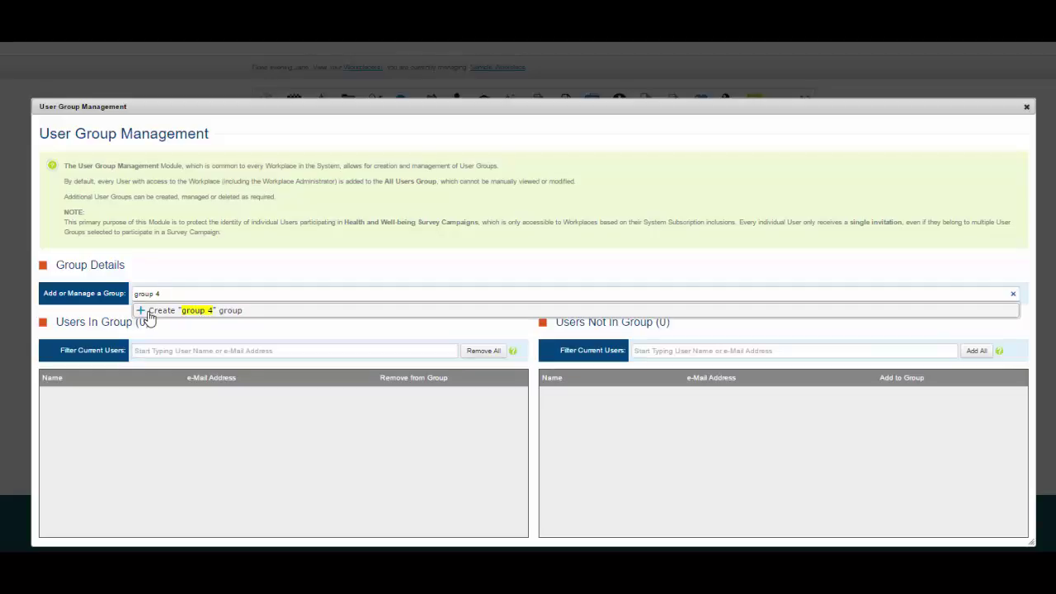
left_click(151, 313)
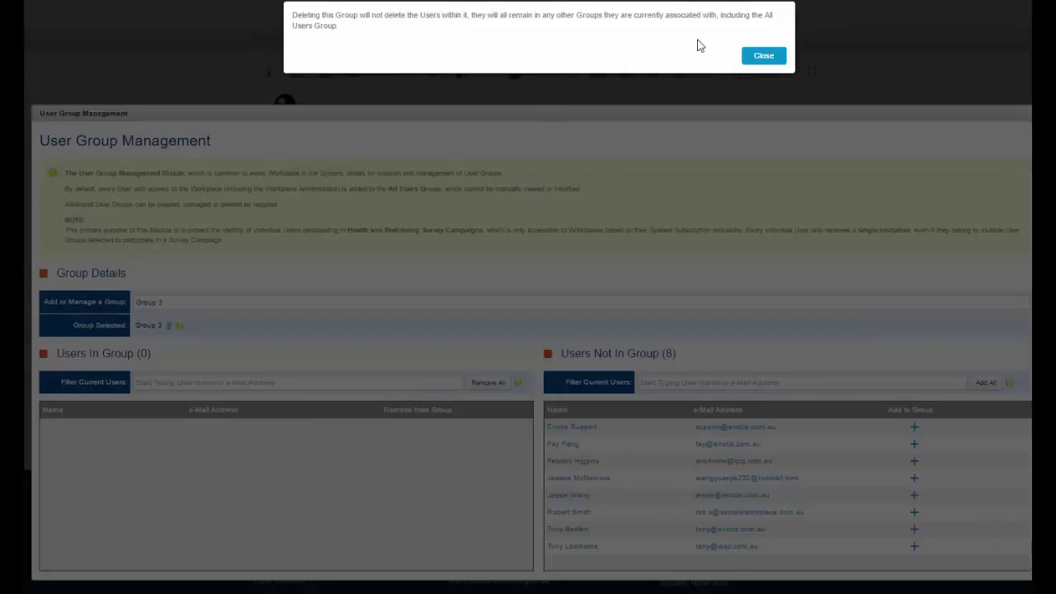
Dismiss the group deletion note, filter the users not in group 3 by "eno", and close User Group Management
left_click(754, 58)
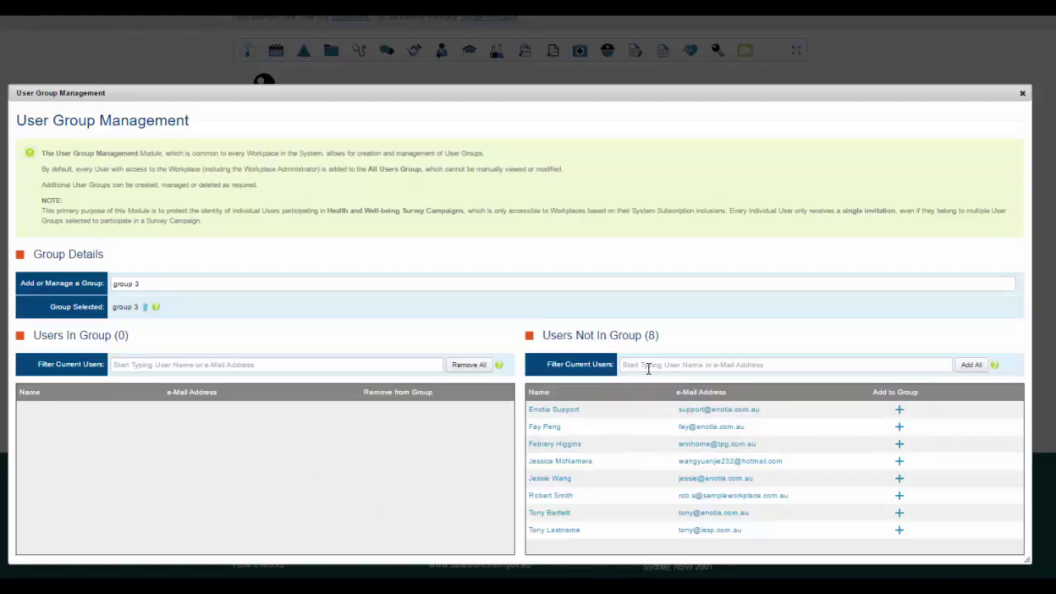
type("eno")
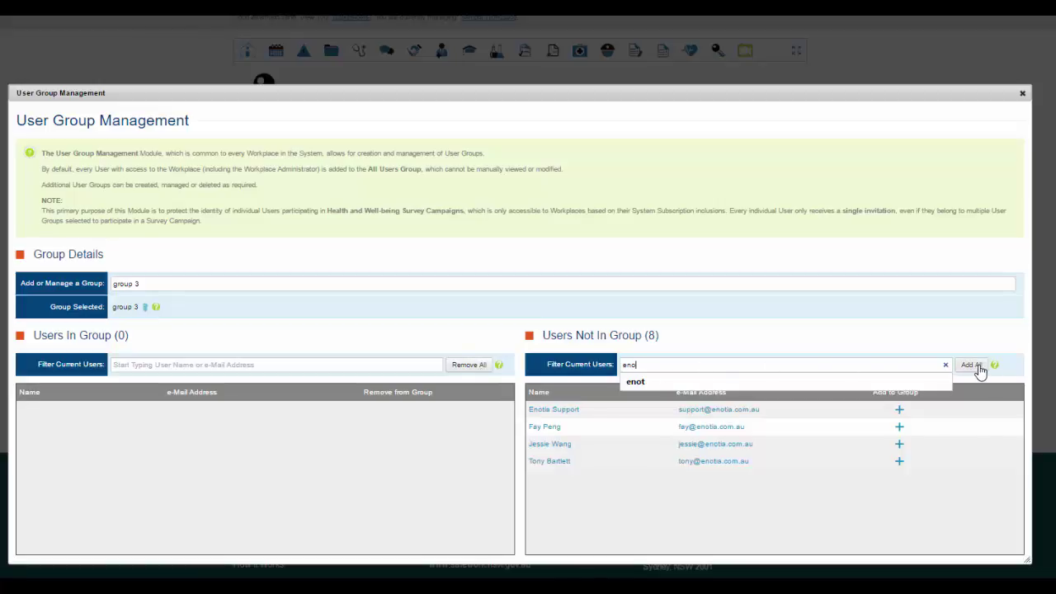
left_click(1023, 97)
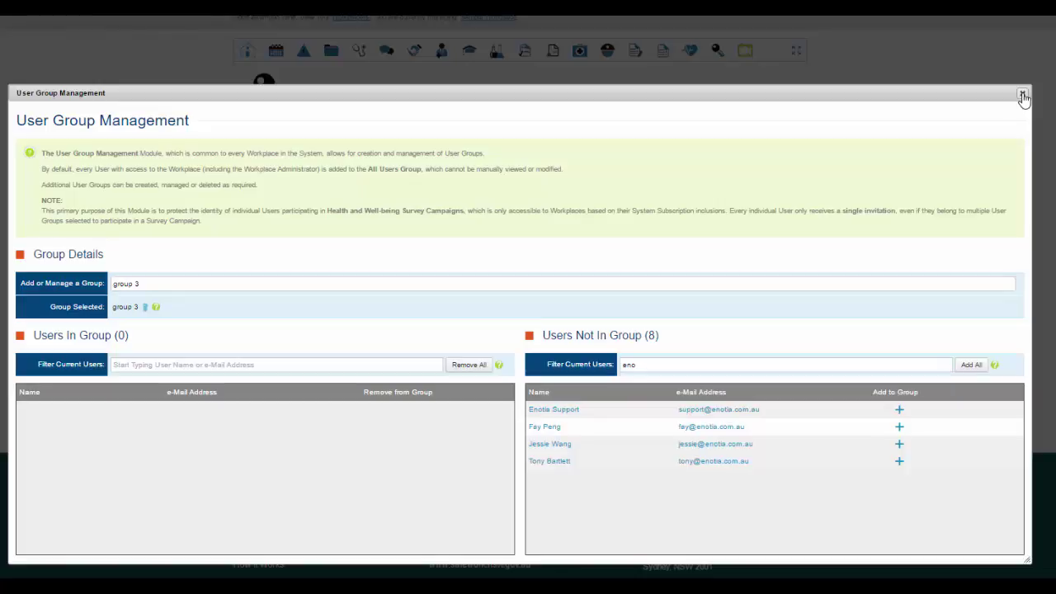
left_click(1023, 97)
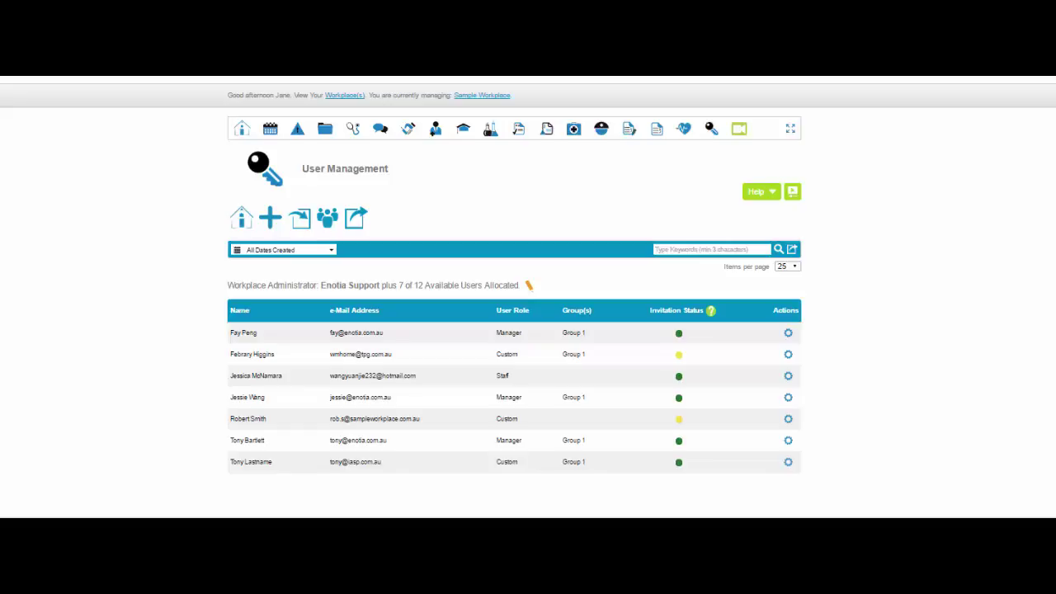